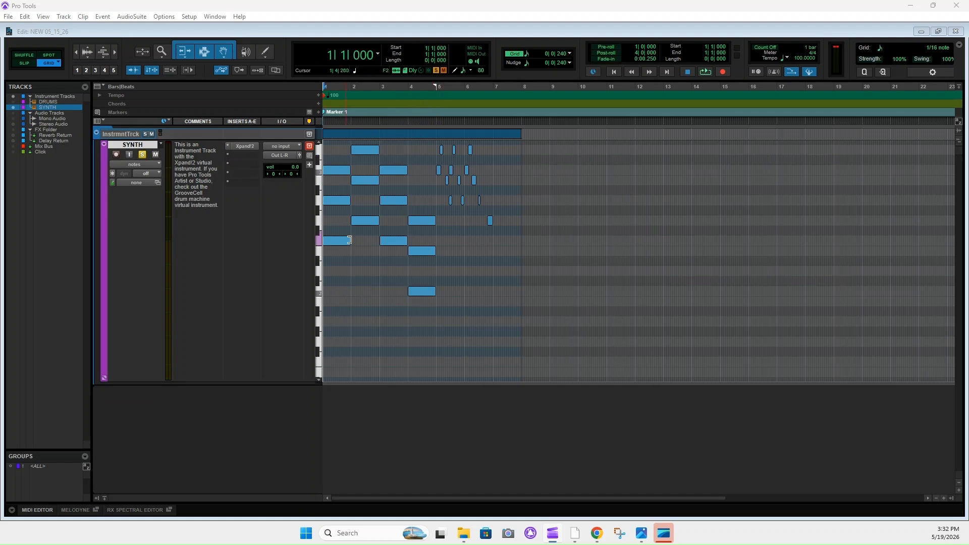
Open the Xpand!2 instrument on the SYNTH track and choose Mono as Part A's voice mode
{"action": "left_click", "coordinate": [246, 147]}
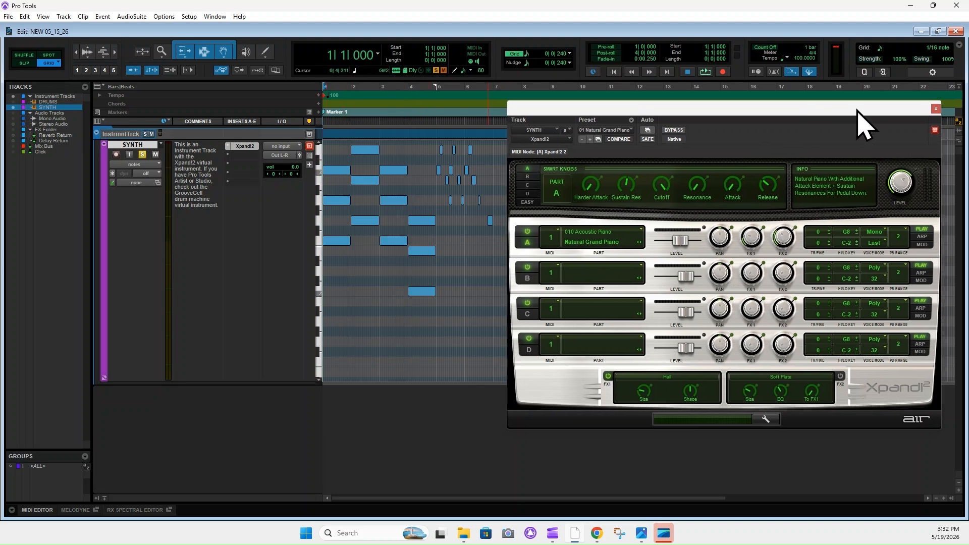
{"action": "left_click_drag", "start_coordinate": [854, 113], "coordinate": [854, 111]}
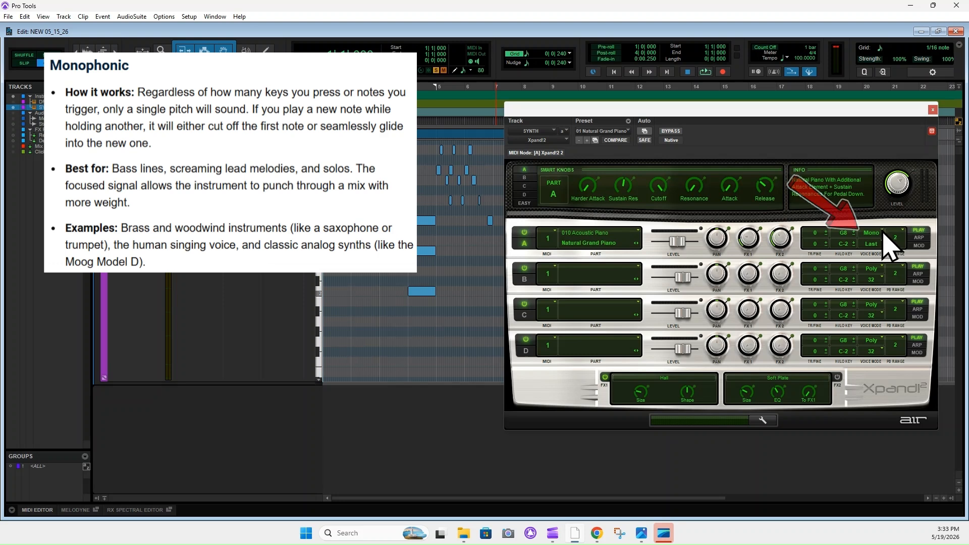
{"action": "left_click", "coordinate": [883, 233]}
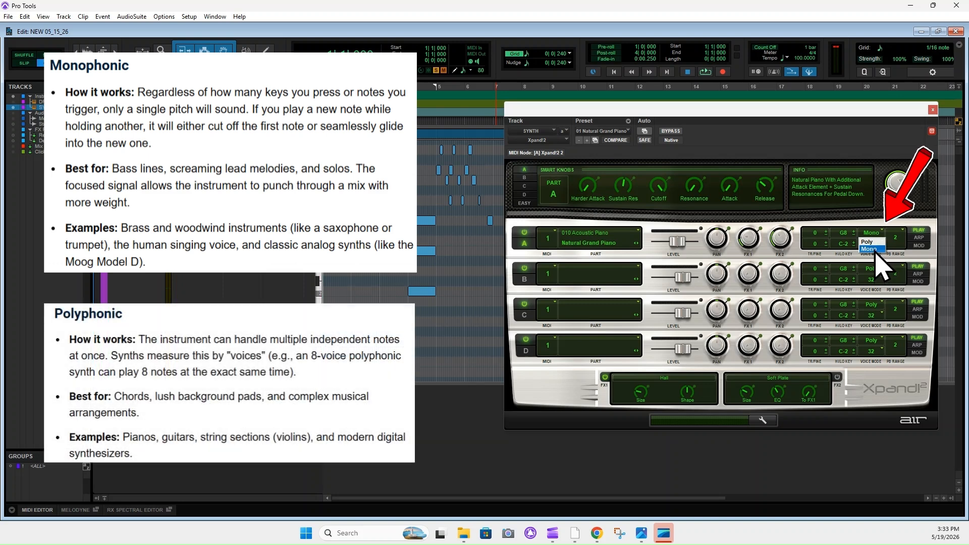
{"action": "left_click", "coordinate": [877, 249]}
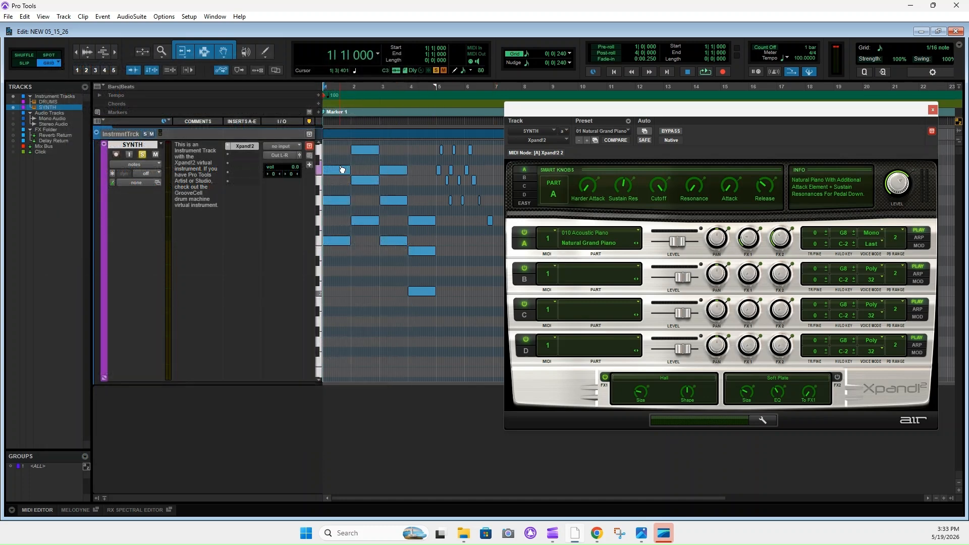
Play back the SYNTH track's chords and melody twice to hear Part A in Mono voice mode
{"action": "key", "text": "space"}
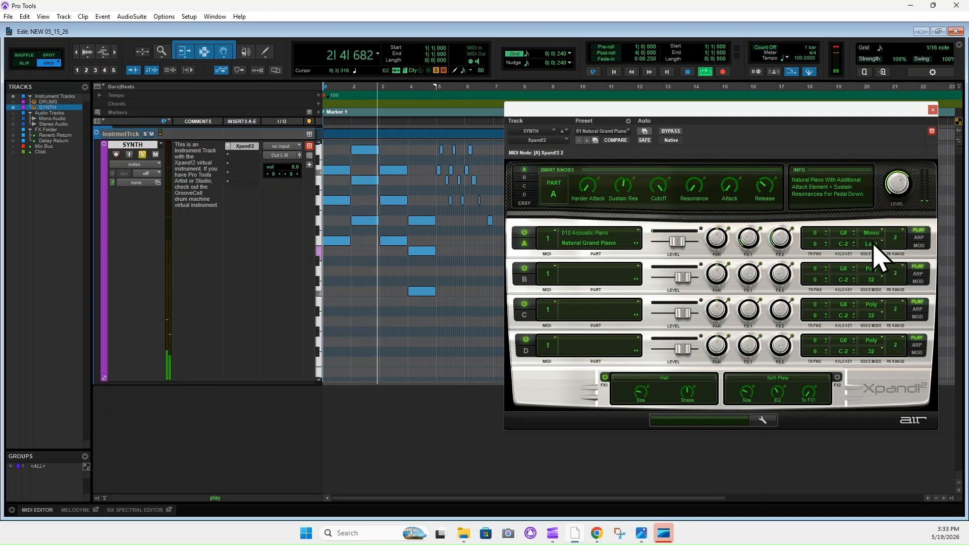
{"action": "key", "text": "space"}
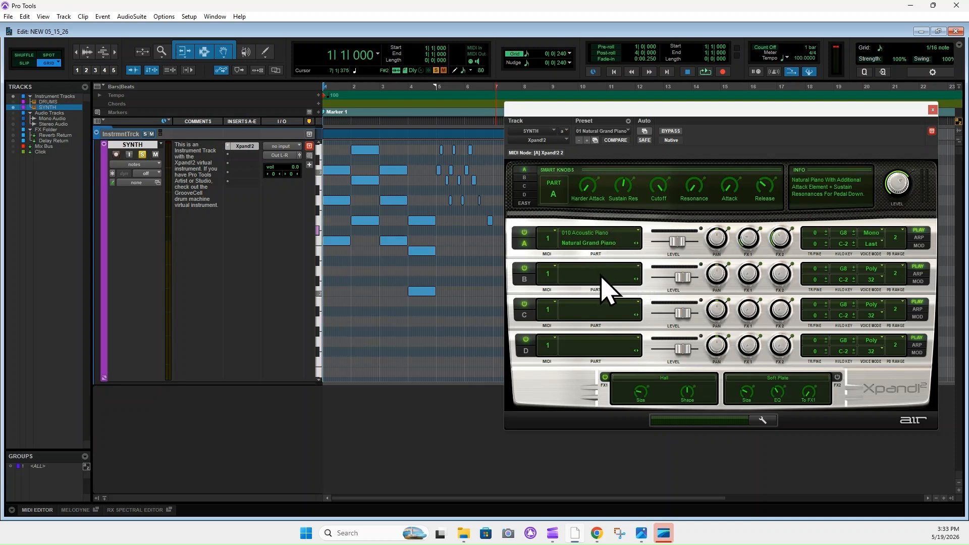
{"action": "key", "text": "space"}
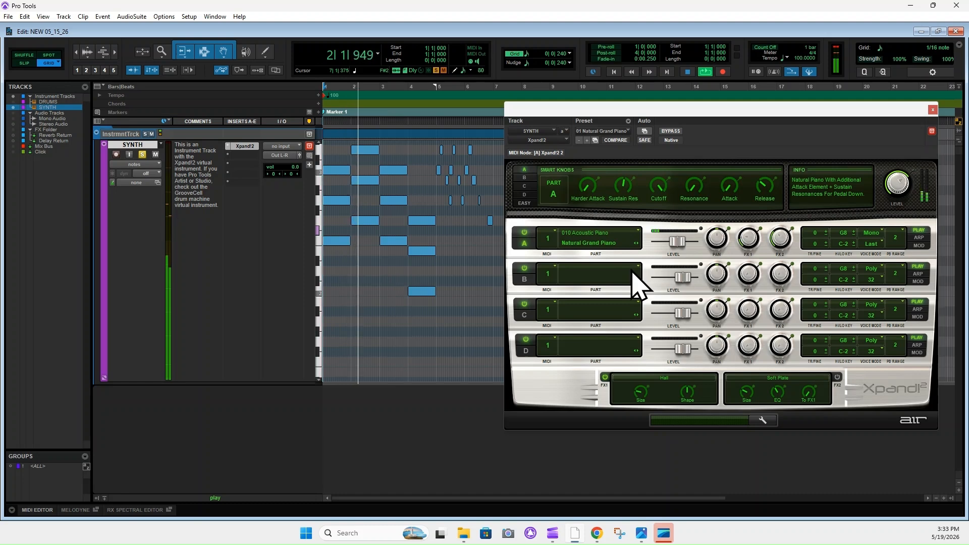
{"action": "key", "text": "space"}
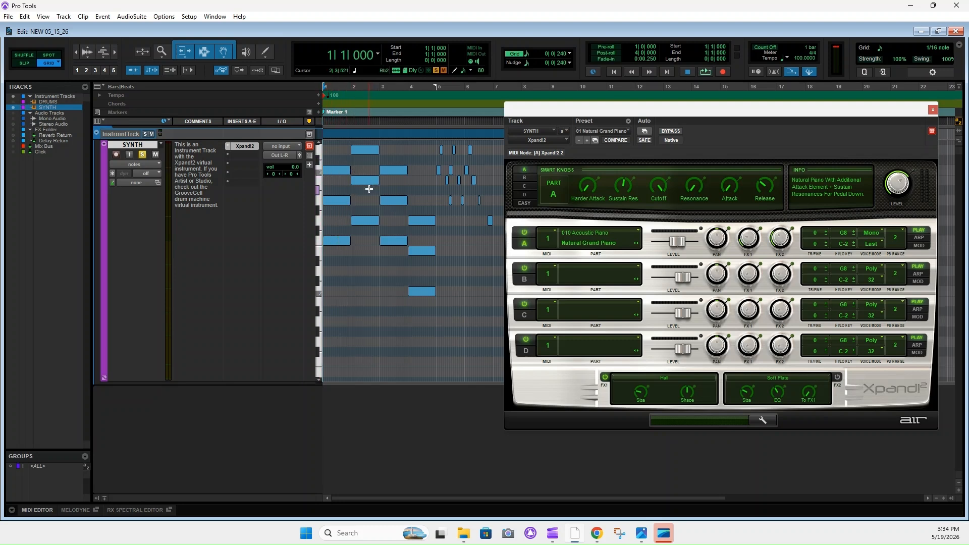
Set Part A's voice mode to Poly and audition the SYNTH track twice from the start
{"action": "left_click", "coordinate": [882, 233]}
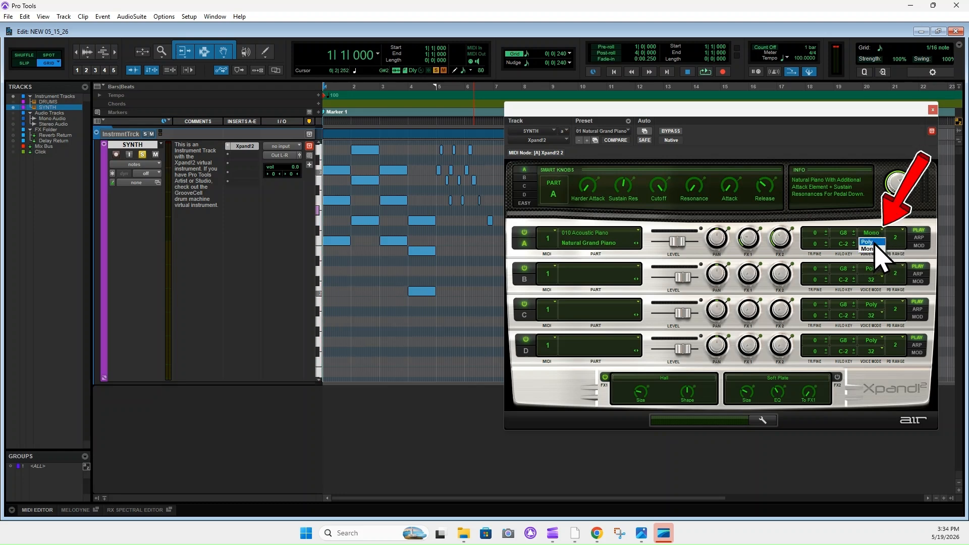
{"action": "left_click", "coordinate": [870, 242]}
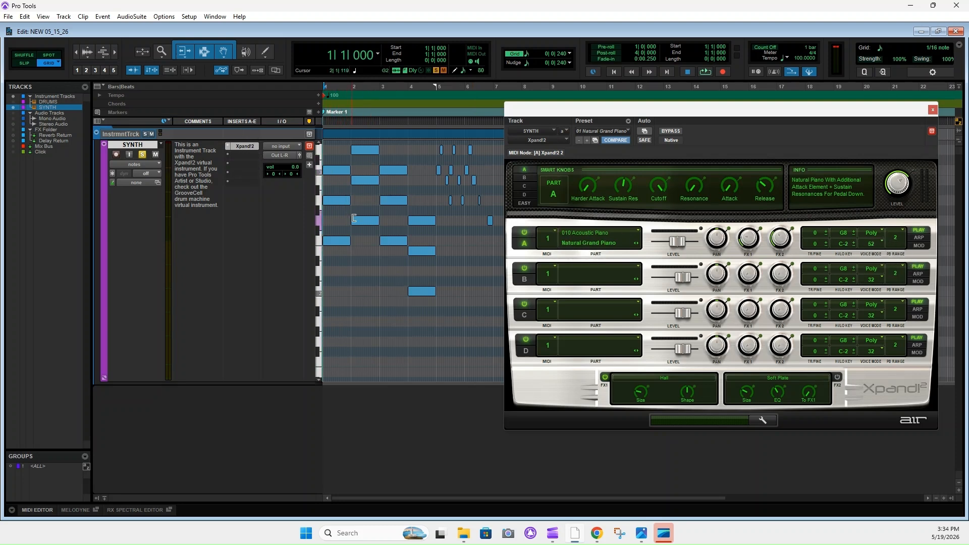
{"action": "key", "text": "space"}
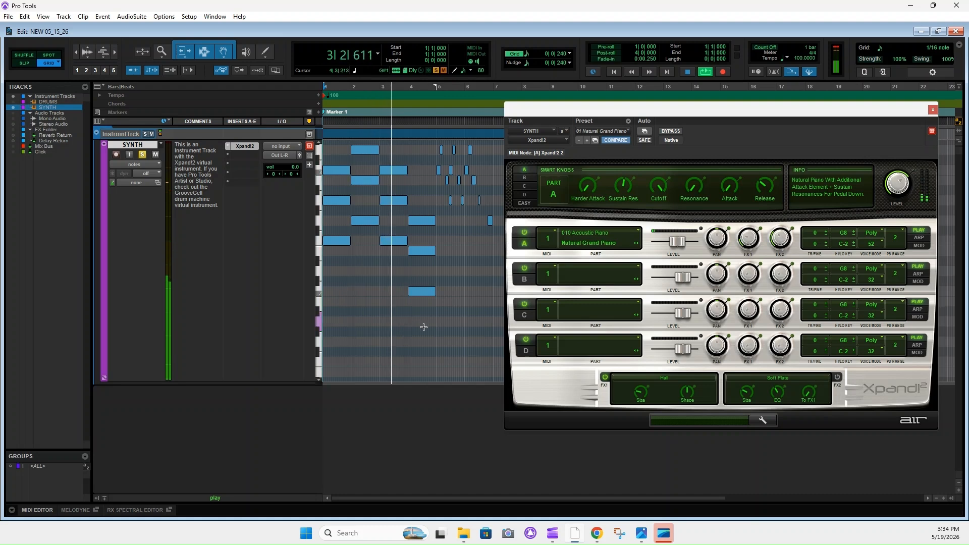
{"action": "key", "text": "space"}
{"action": "key", "text": "space"}
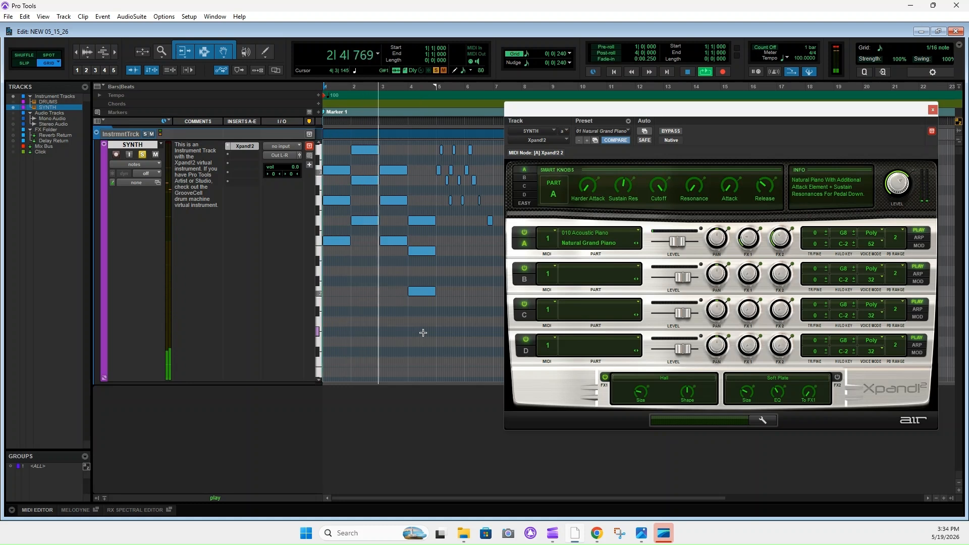
{"action": "key", "text": "space"}
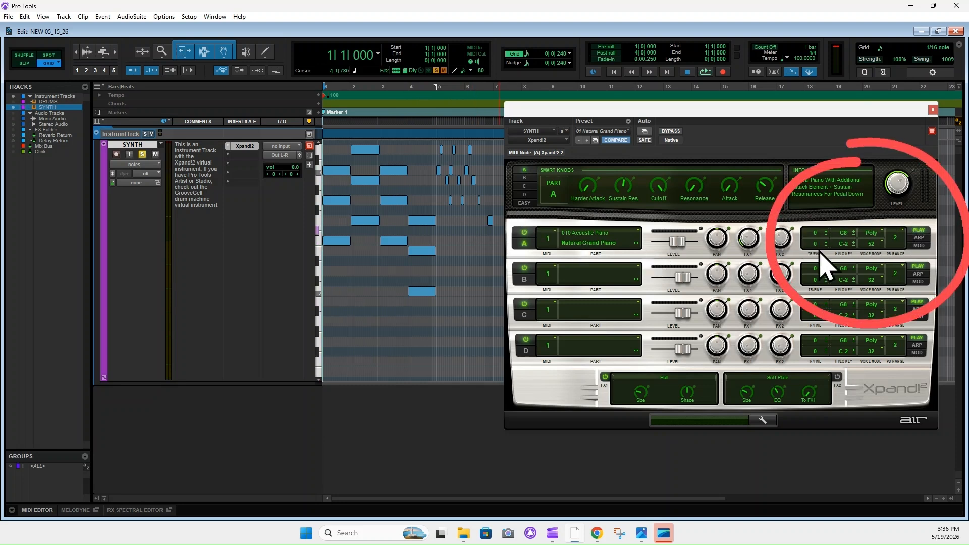
Switch Part A's voice mode to Mono and back to Poly
{"action": "left_click", "coordinate": [887, 233]}
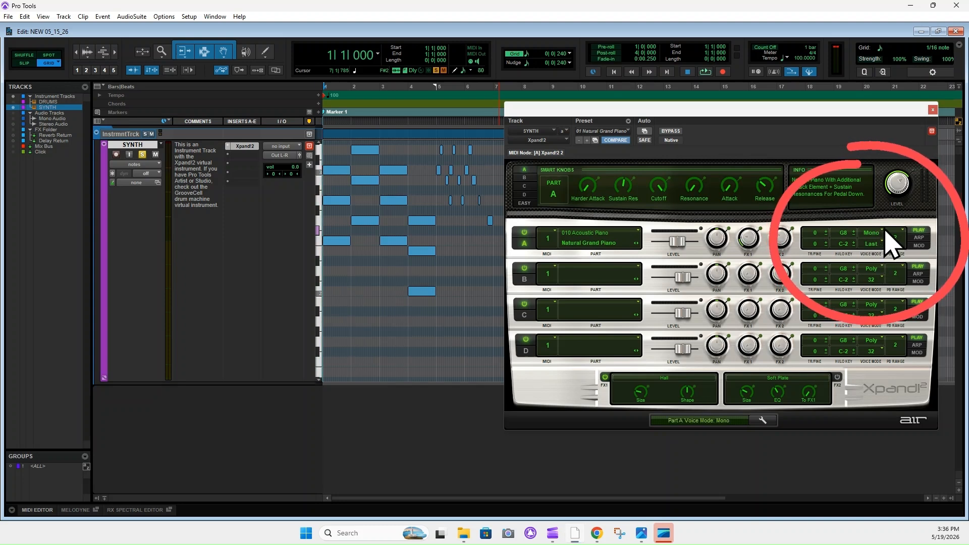
{"action": "left_click", "coordinate": [877, 248]}
{"action": "left_click", "coordinate": [871, 243]}
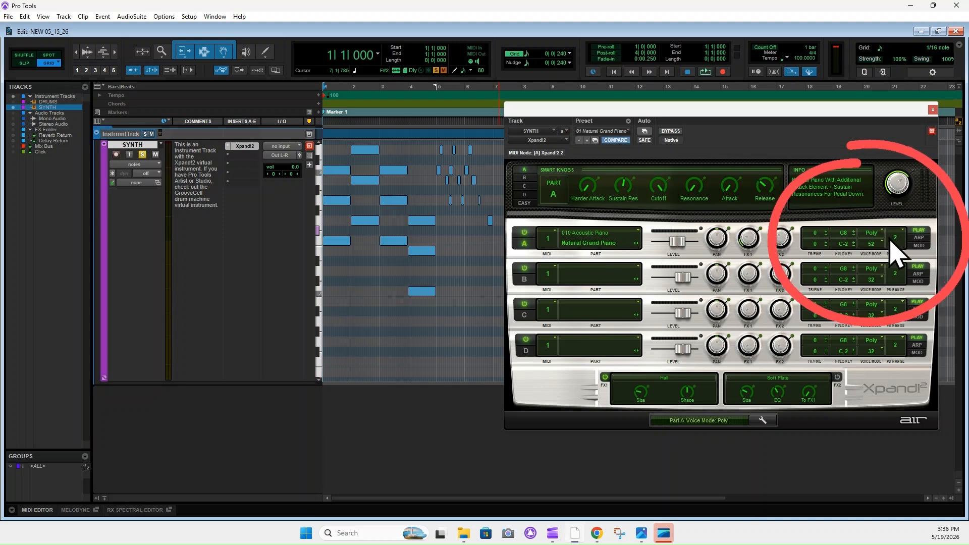
Show Part A's arpeggiator settings and play back the SYNTH track with the arpeggiator off
{"action": "left_click", "coordinate": [926, 239]}
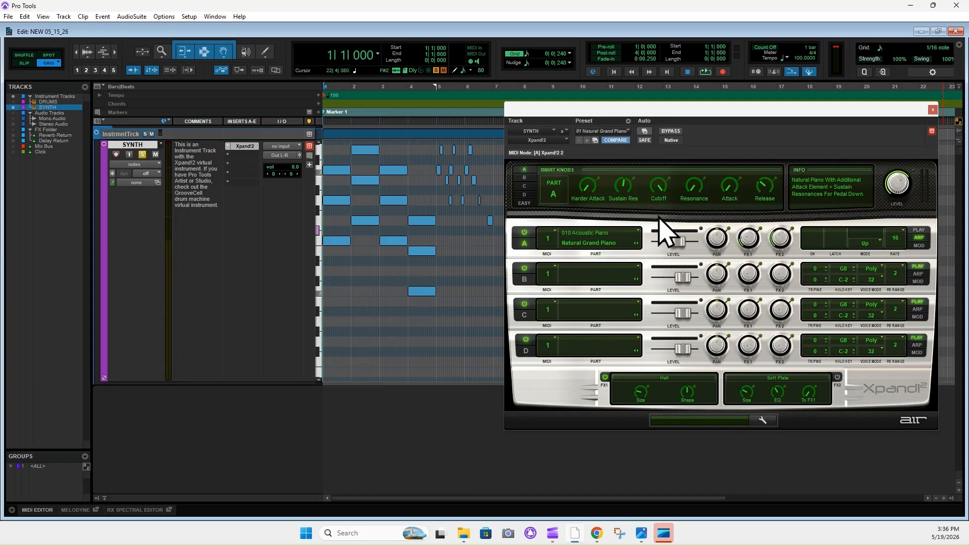
{"action": "key", "text": "space"}
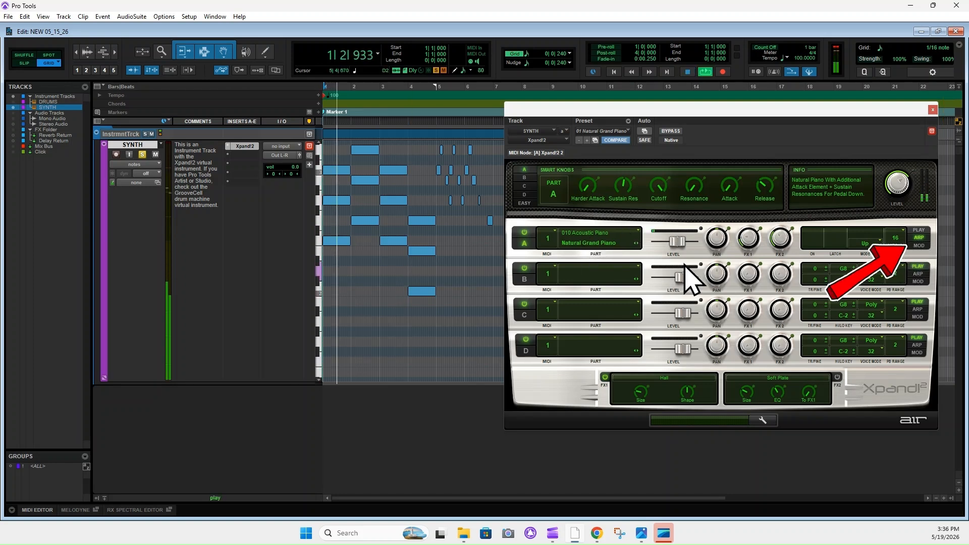
{"action": "key", "text": "space"}
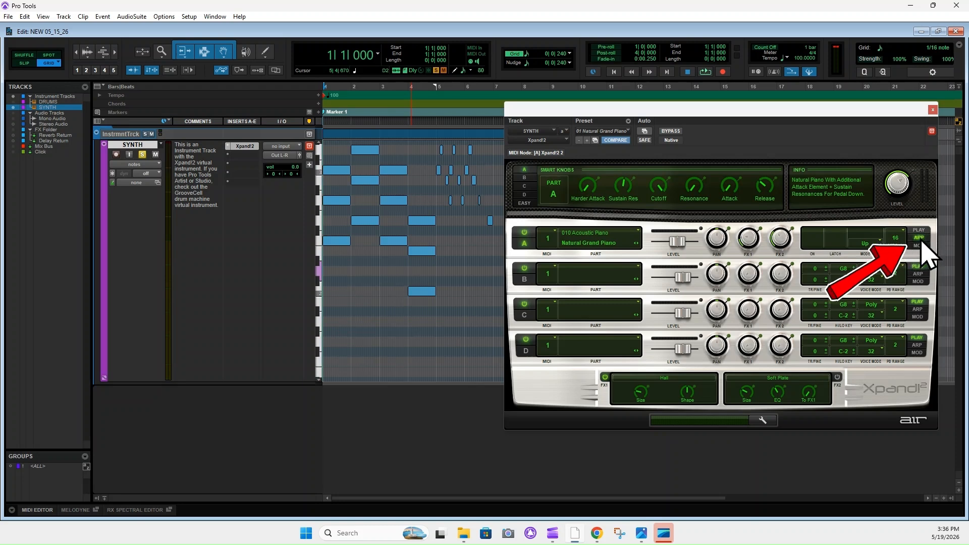
Turn on Part A's arpeggiator and audition the SYNTH track with the Up mode
{"action": "left_click", "coordinate": [812, 240]}
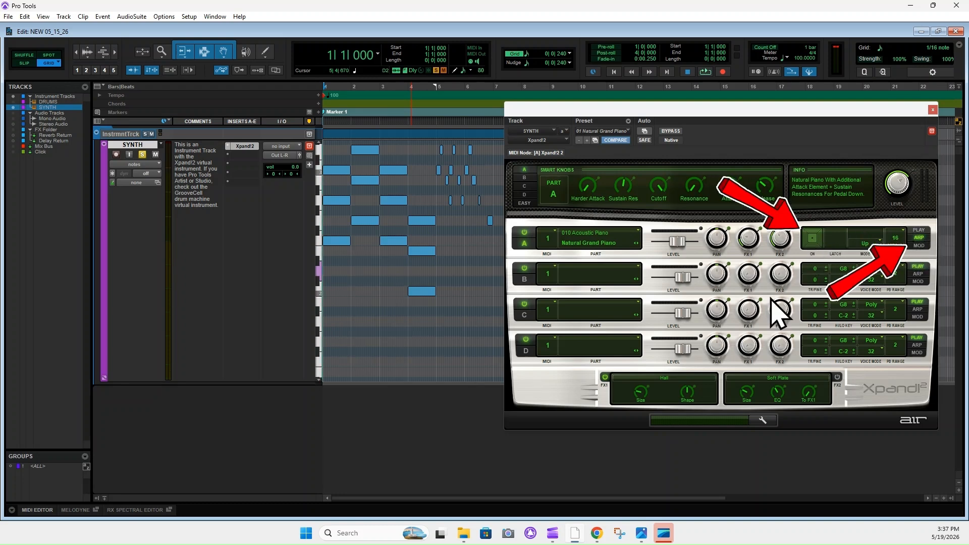
{"action": "key", "text": "space"}
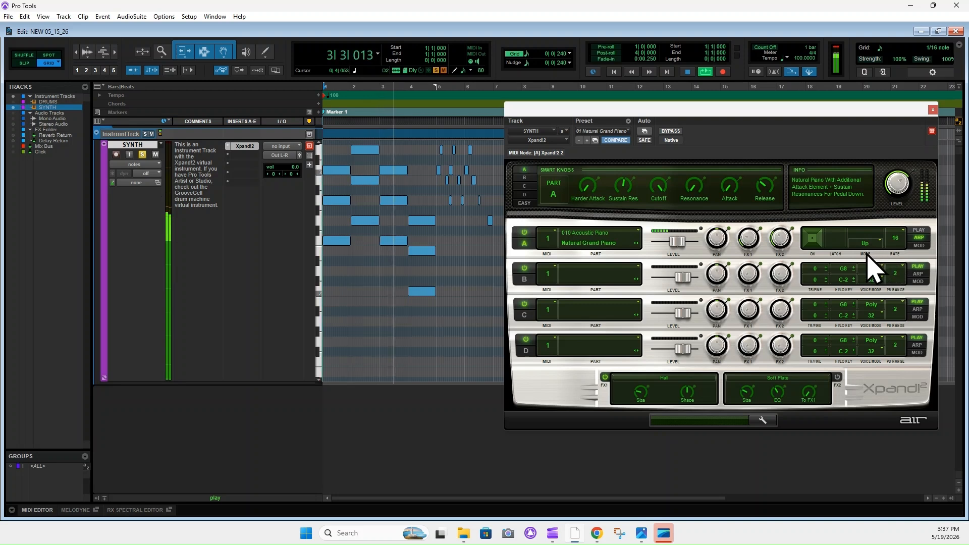
{"action": "key", "text": "space"}
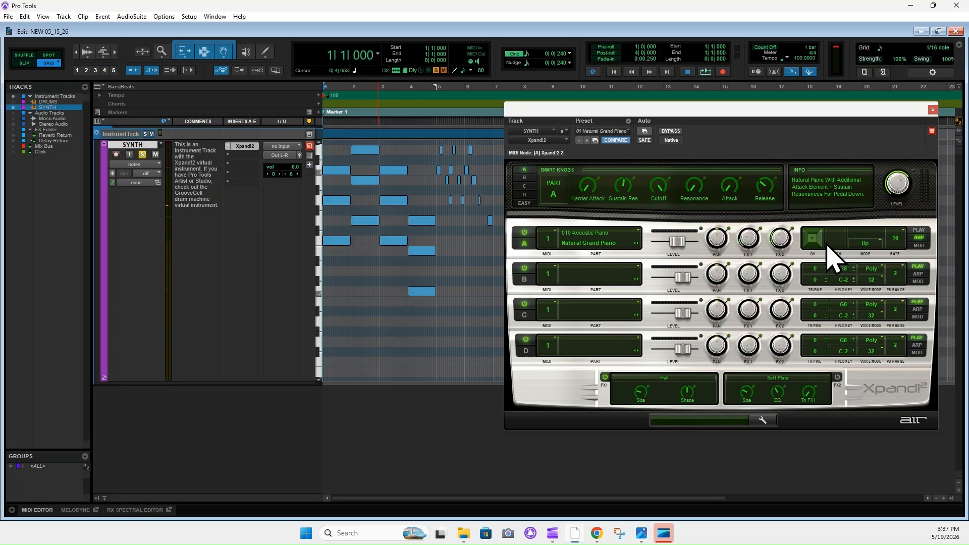
Turn off Part A's arpeggiator and play back the SYNTH track for comparison
{"action": "left_click", "coordinate": [811, 239]}
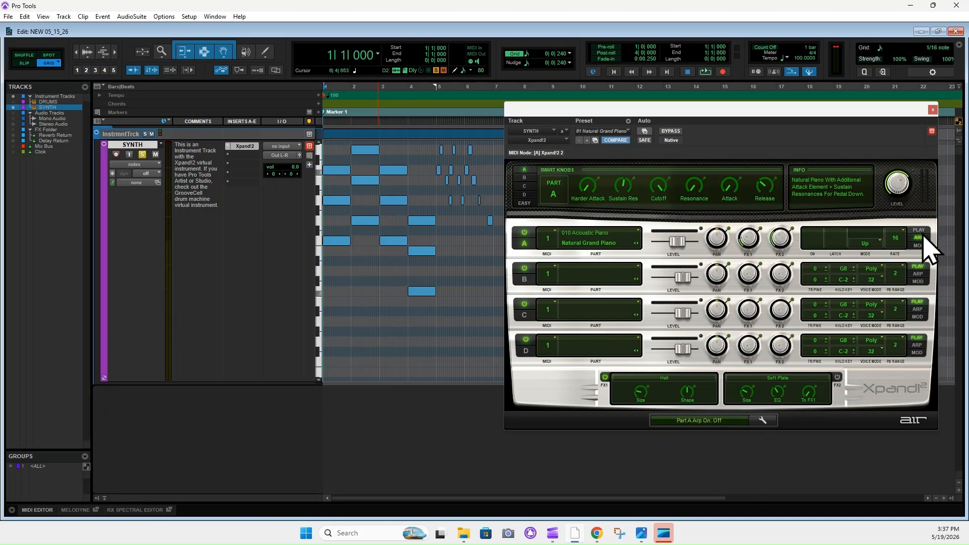
{"action": "key", "text": "space"}
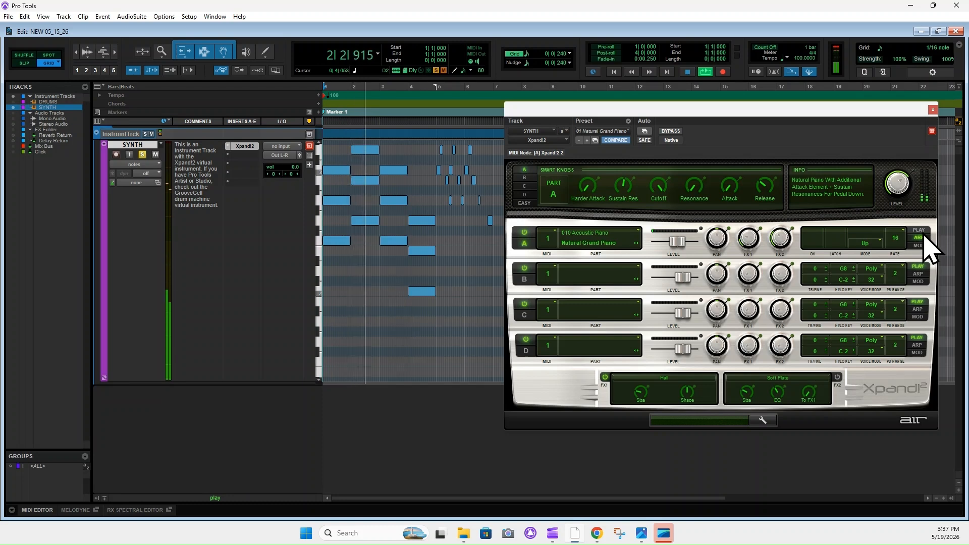
{"action": "key", "text": "space"}
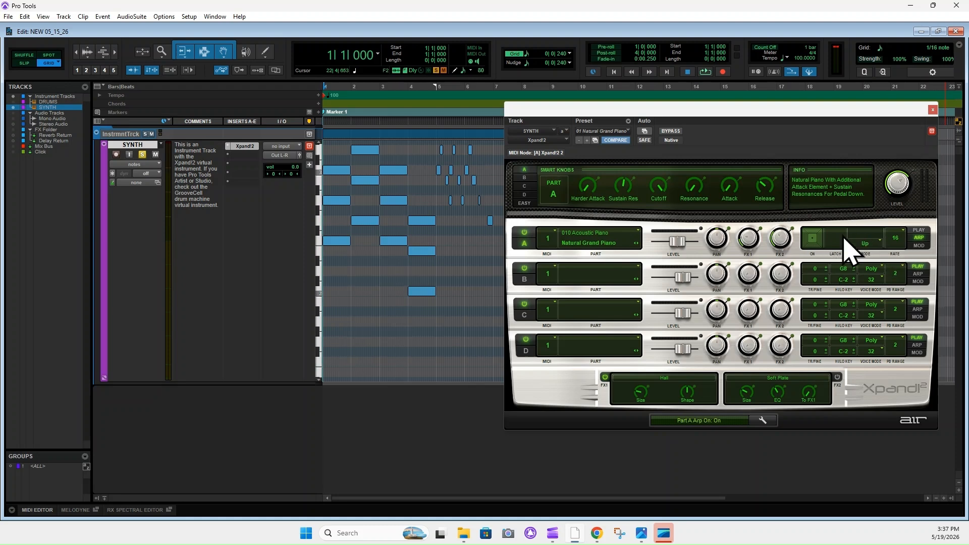
Set Part A's arpeggiator mode to Latin Piano and audition the SYNTH track
{"action": "left_click", "coordinate": [880, 242]}
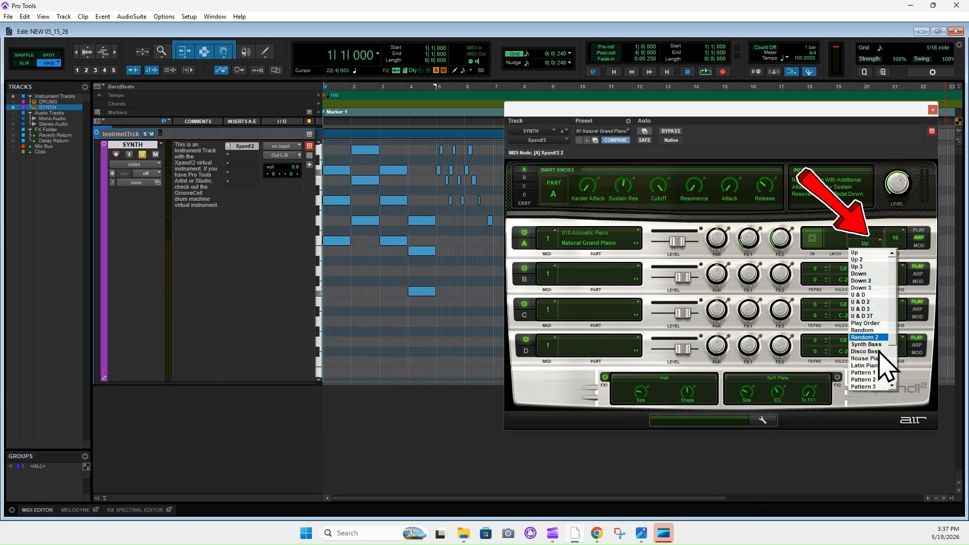
{"action": "scroll", "coordinate": [878, 368], "scroll_direction": "down", "scroll_amount": 3}
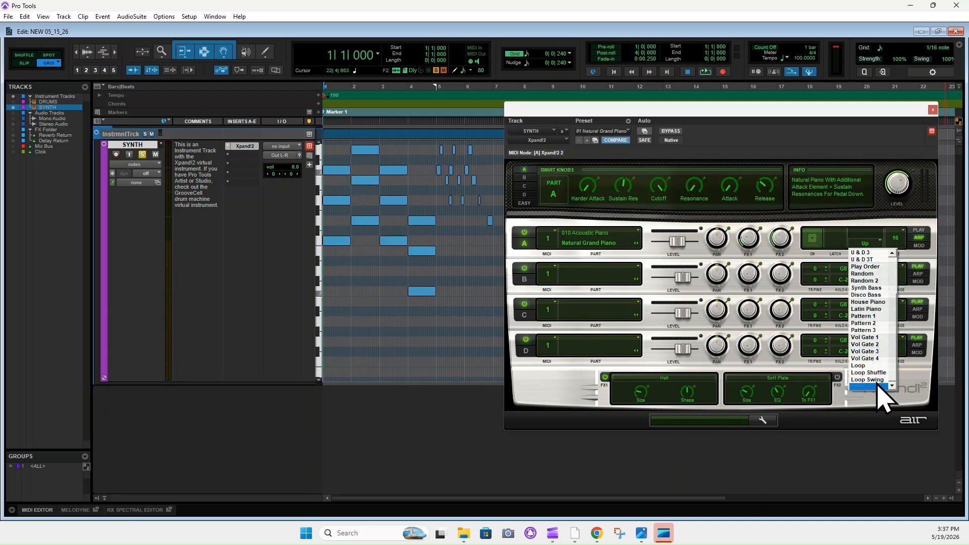
{"action": "left_click", "coordinate": [869, 309]}
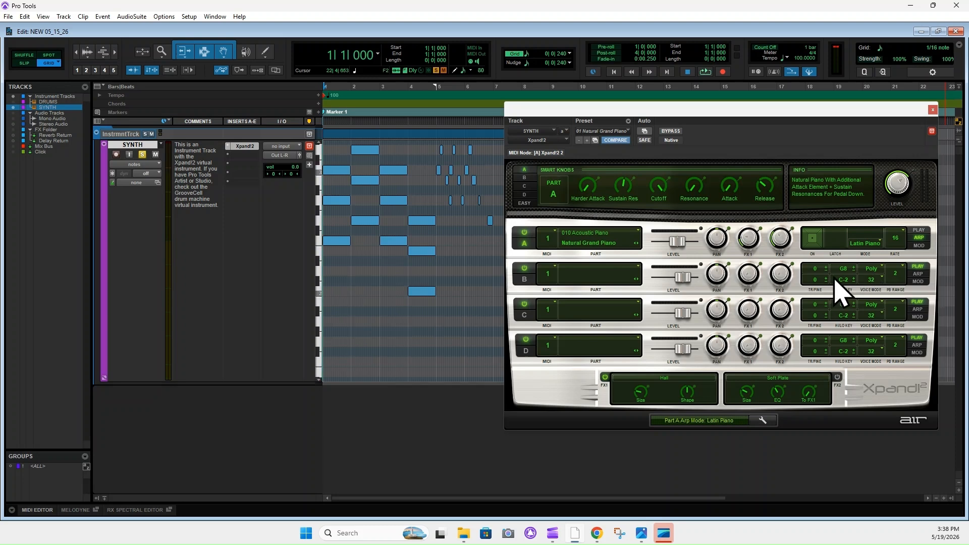
{"action": "key", "text": "space"}
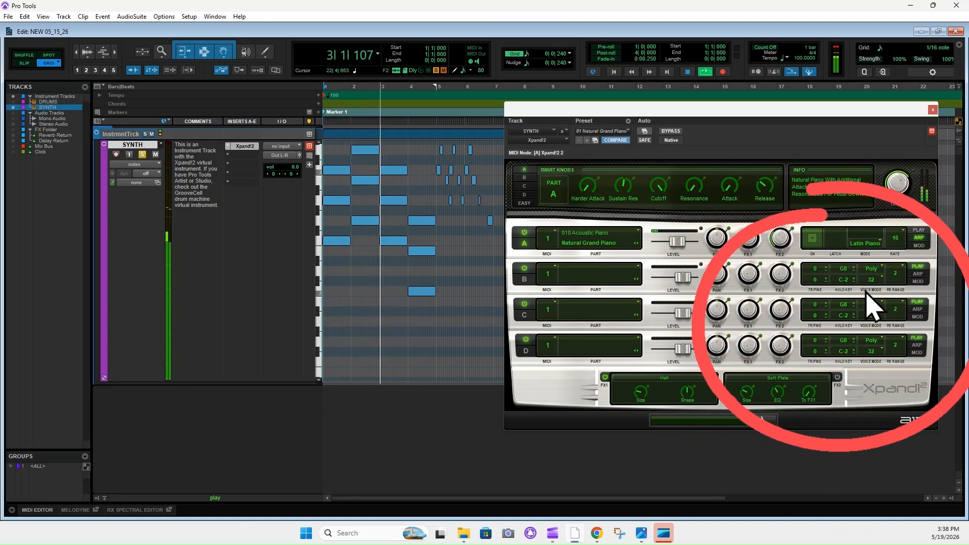
{"action": "key", "text": "space"}
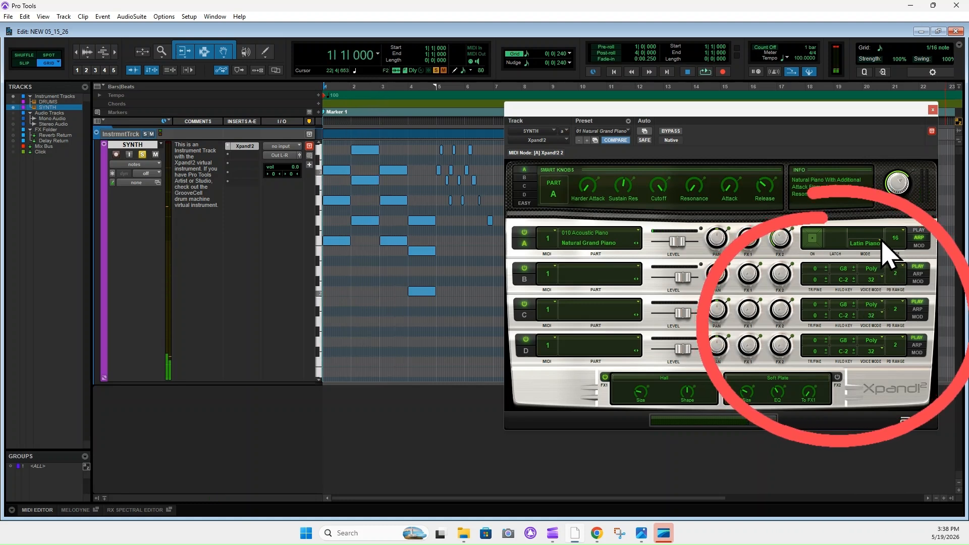
{"action": "left_click", "coordinate": [879, 245]}
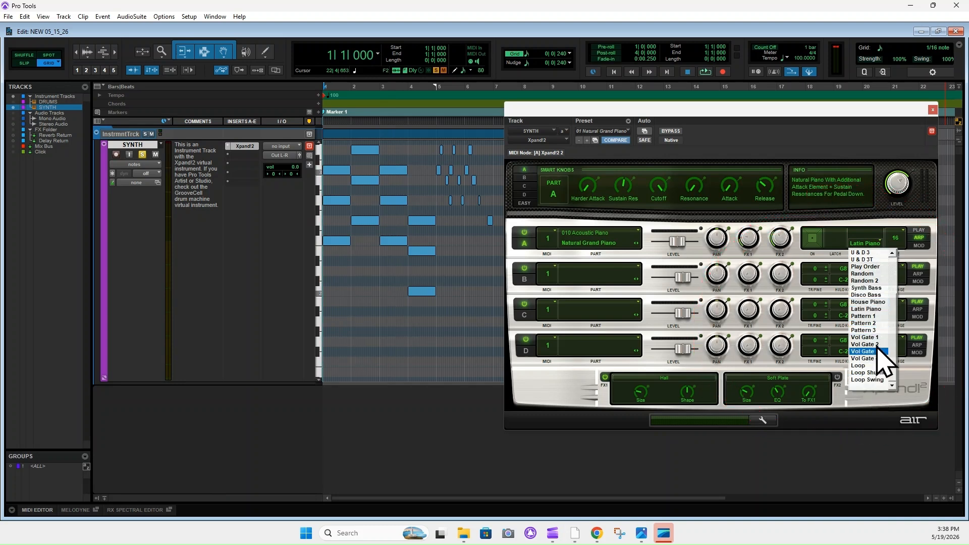
{"action": "scroll", "coordinate": [881, 255], "scroll_direction": "up", "scroll_amount": 3}
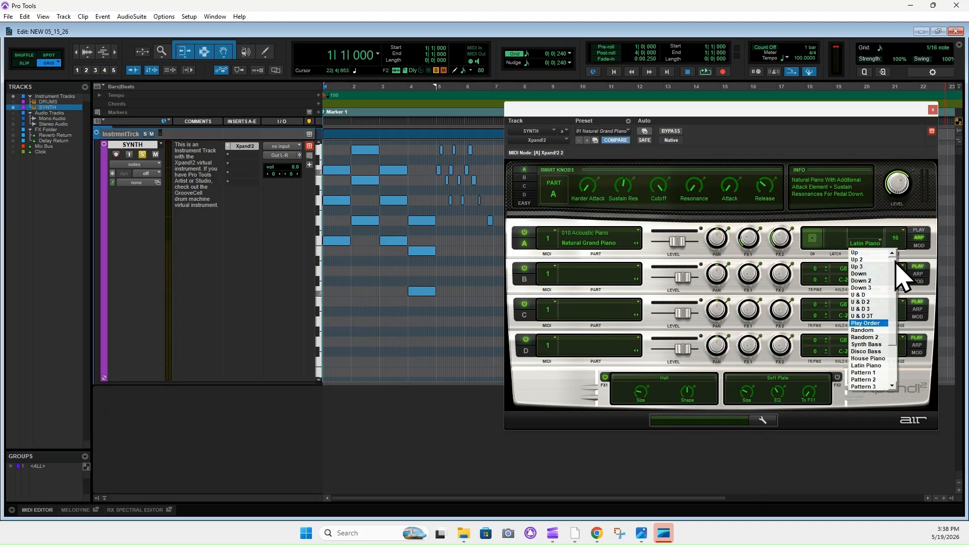
{"action": "left_click", "coordinate": [881, 222]}
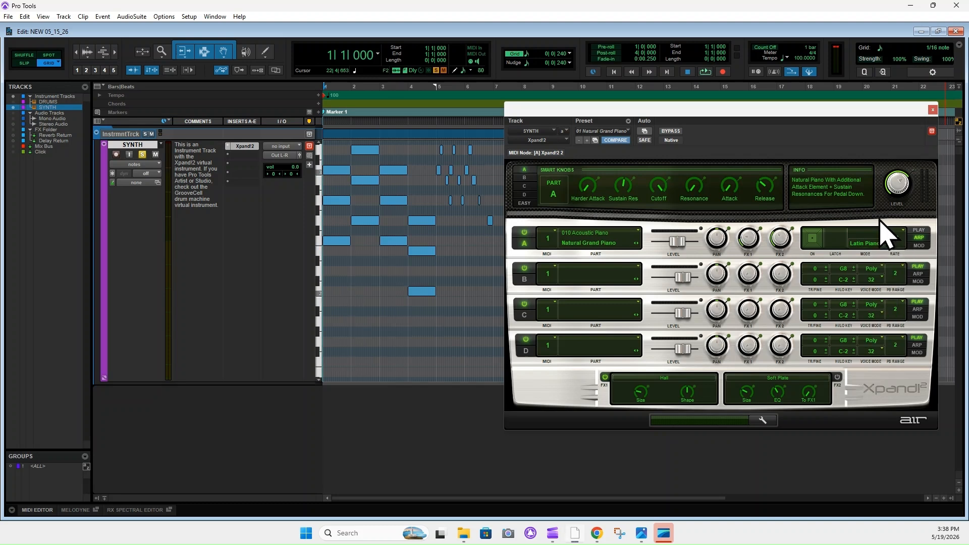
Set Part A's arpeggiator rate to 4 and start playback of the SYNTH track
{"action": "left_click", "coordinate": [904, 240]}
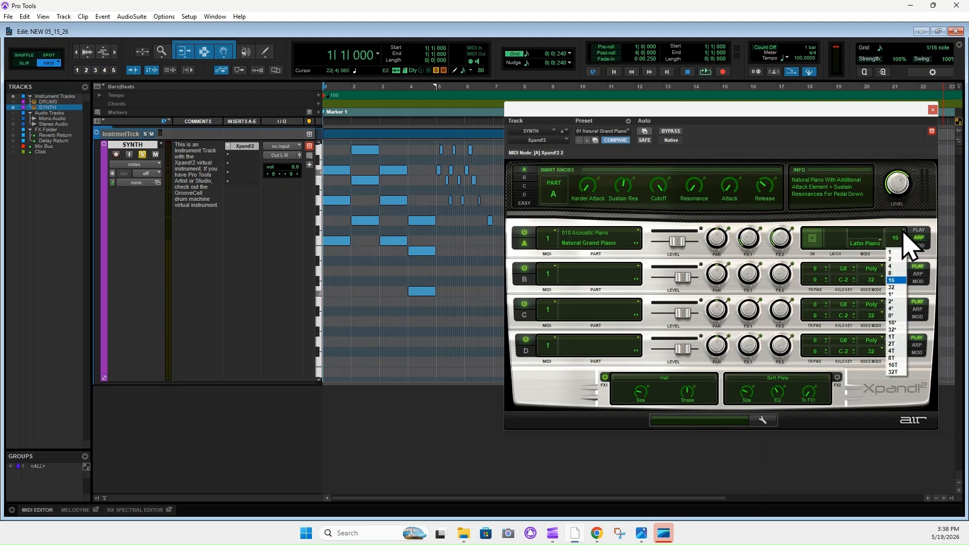
{"action": "left_click", "coordinate": [892, 266]}
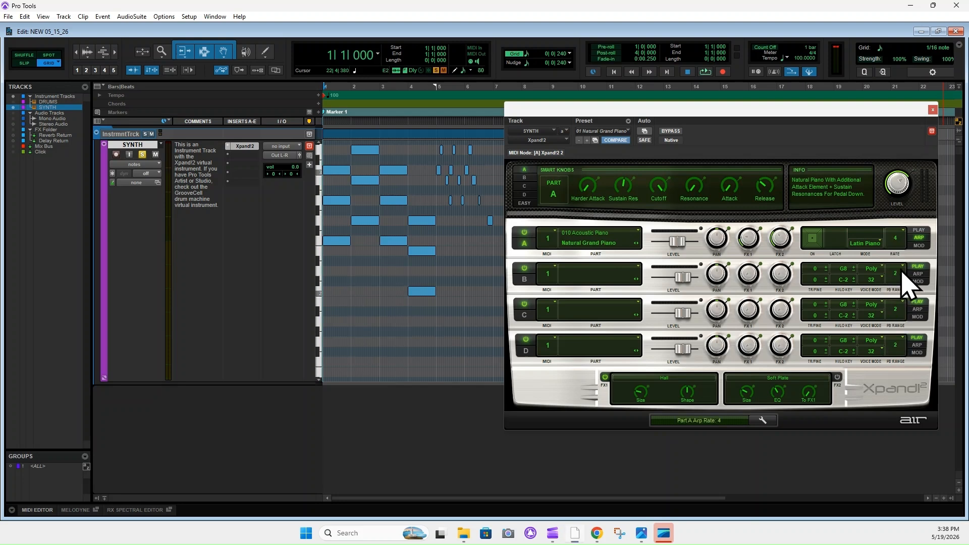
{"action": "key", "text": "space"}
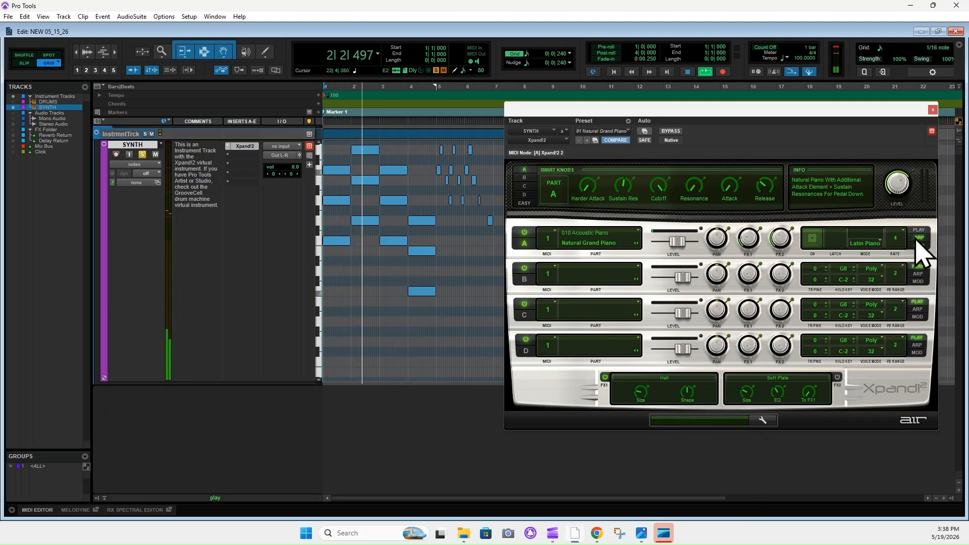
Set Part A's arpeggiator rate to 16 and audition the SYNTH track from the start
{"action": "key", "text": "space"}
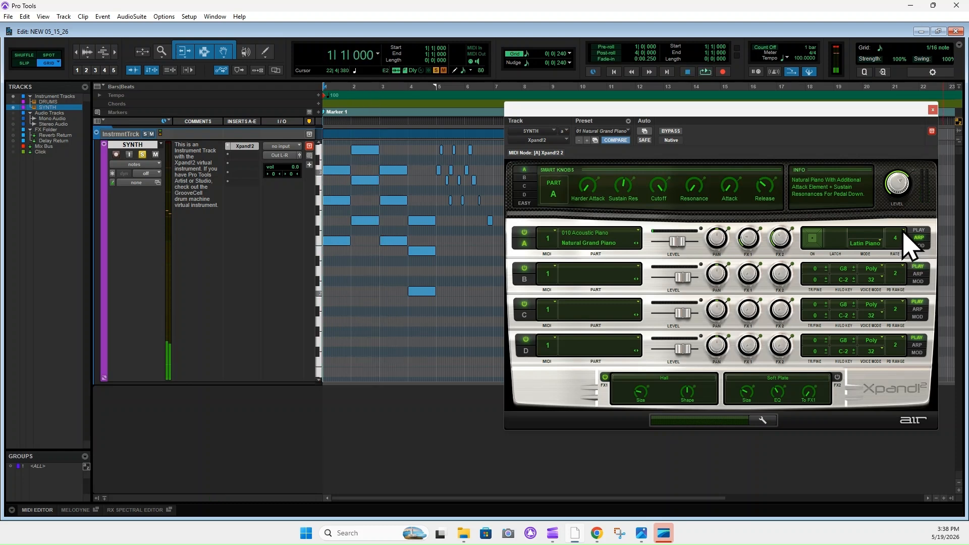
{"action": "left_click", "coordinate": [898, 241]}
{"action": "left_click", "coordinate": [893, 282]}
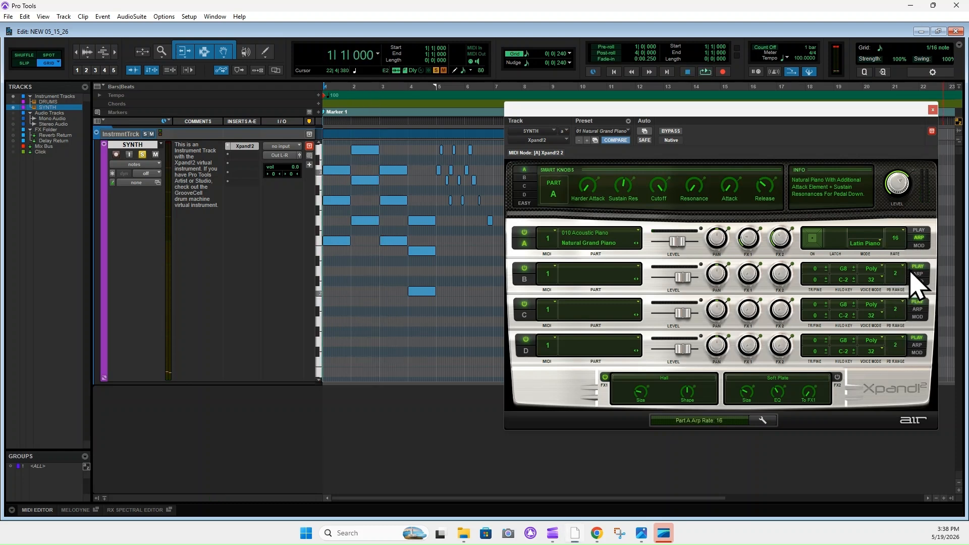
{"action": "key", "text": "space"}
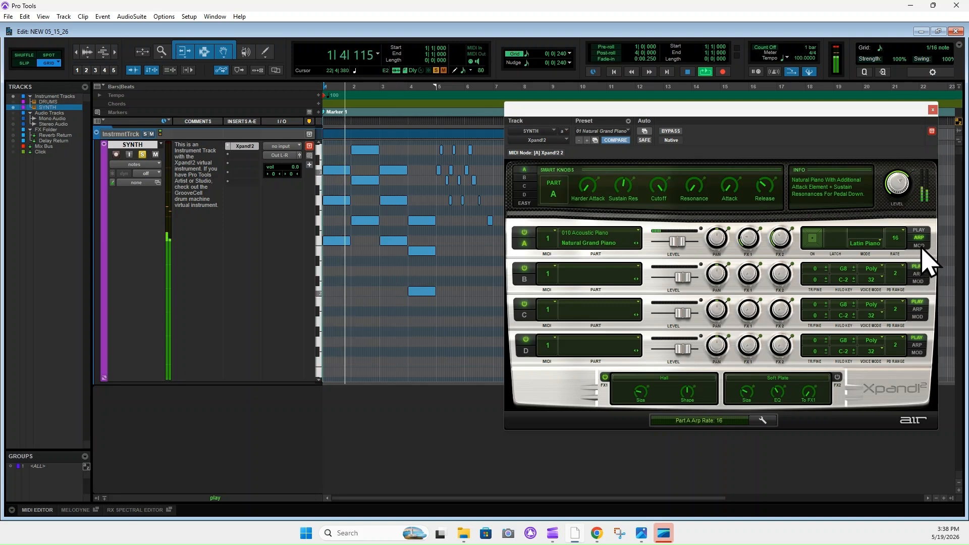
{"action": "key", "text": "space"}
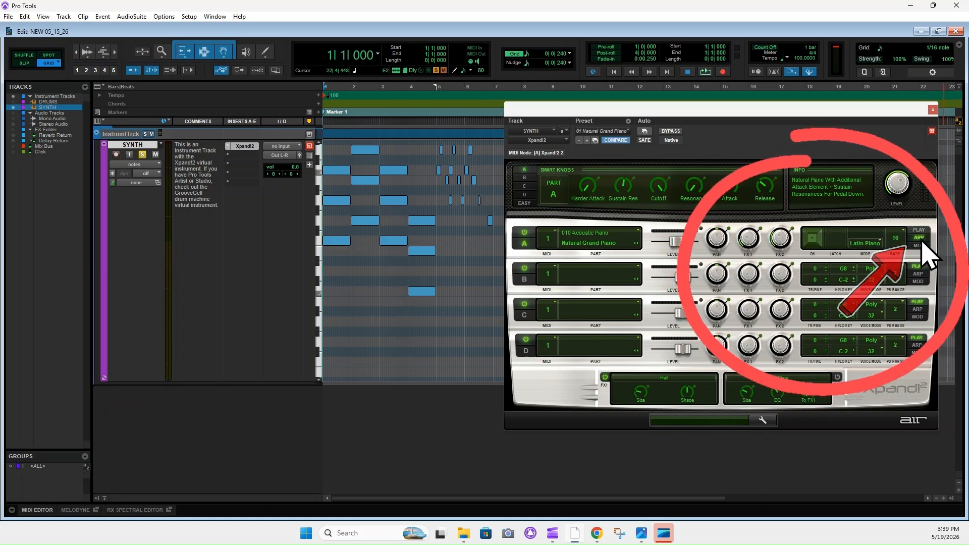
Turn off Part A's arpeggiator and select Poly as the voice mode in its play settings
{"action": "left_click", "coordinate": [811, 242]}
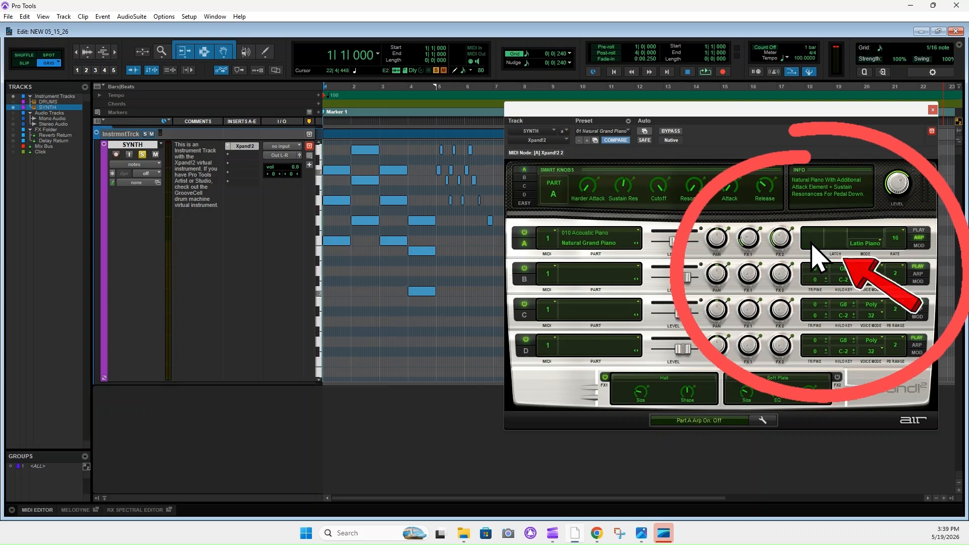
{"action": "left_click", "coordinate": [919, 231]}
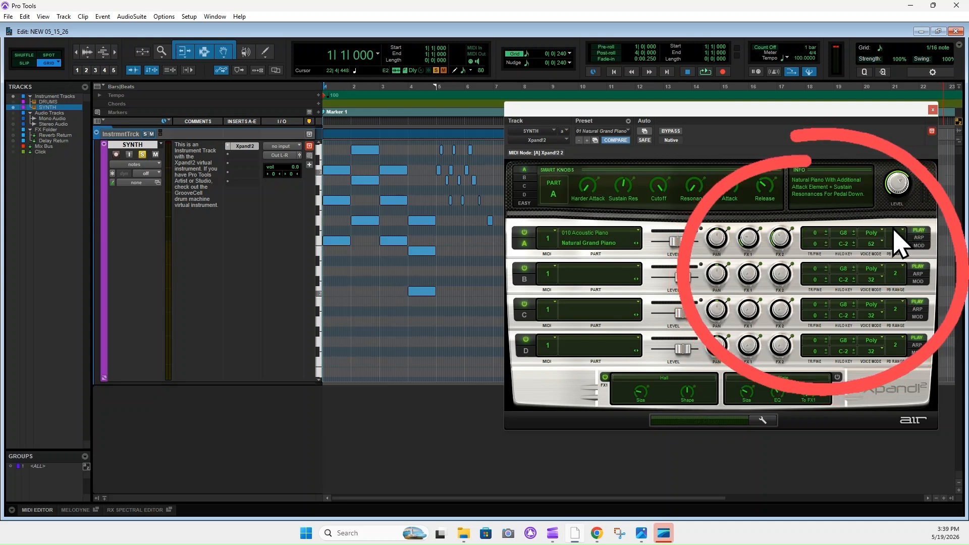
{"action": "left_click", "coordinate": [873, 233]}
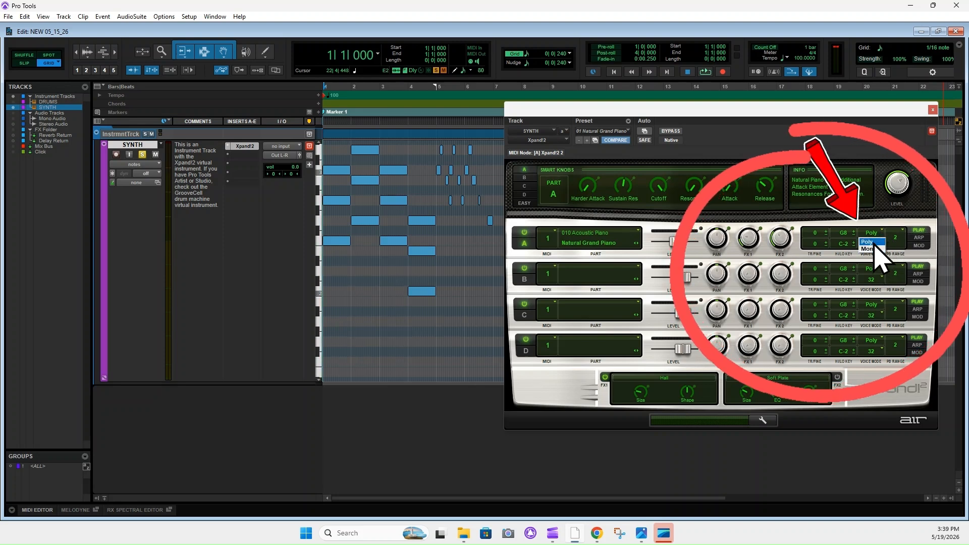
{"action": "left_click", "coordinate": [876, 254]}
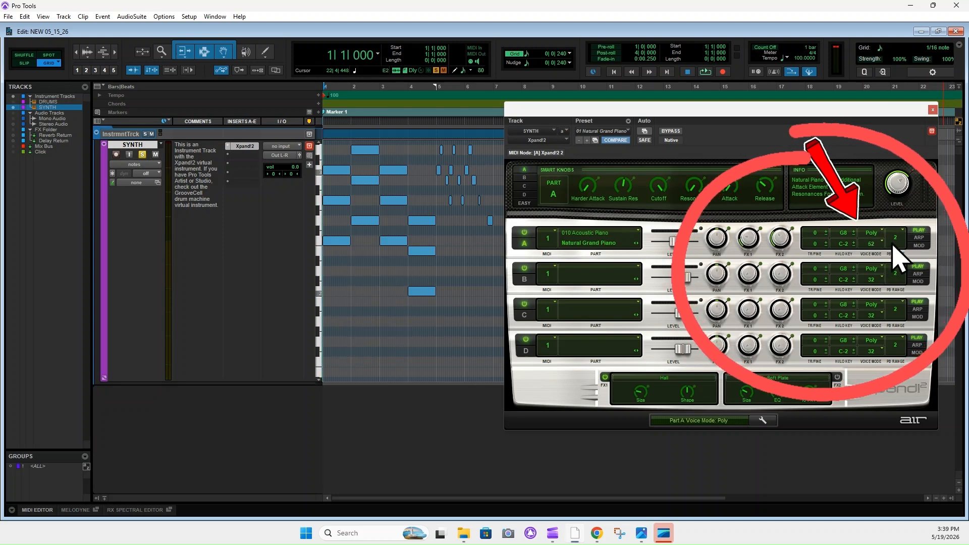